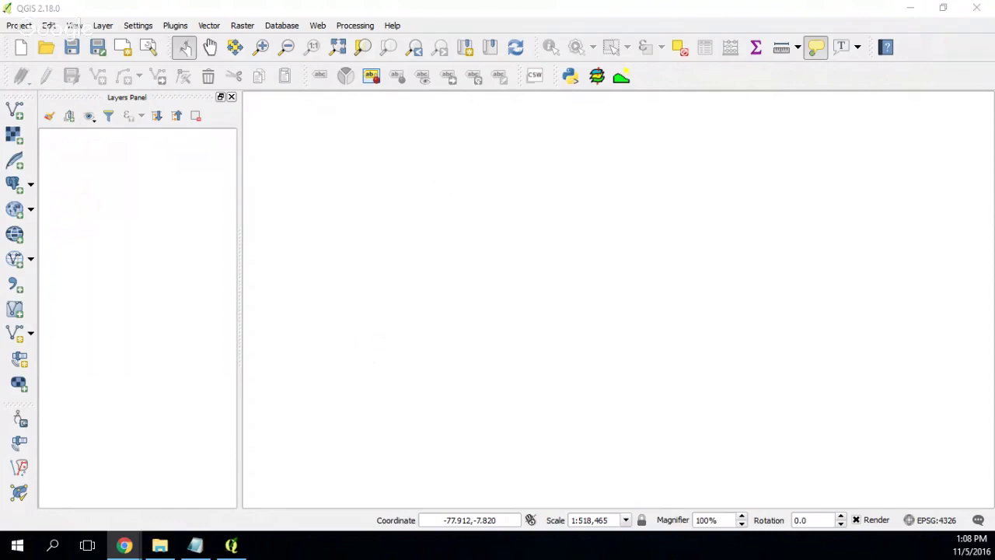
# Add Channels.shp from the RedDeDrenaje folder as a vector layer
pyautogui.click(13, 111)
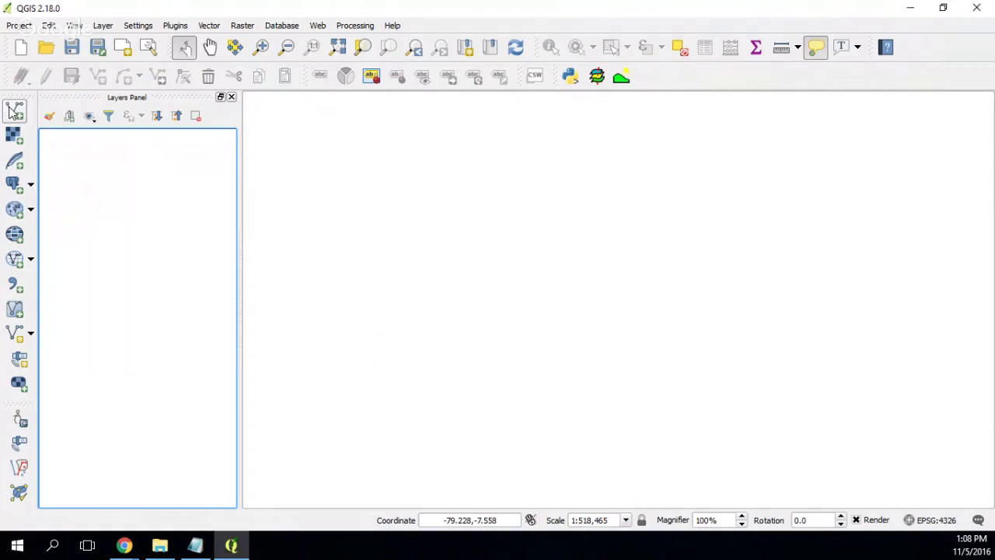
pyautogui.click(13, 111)
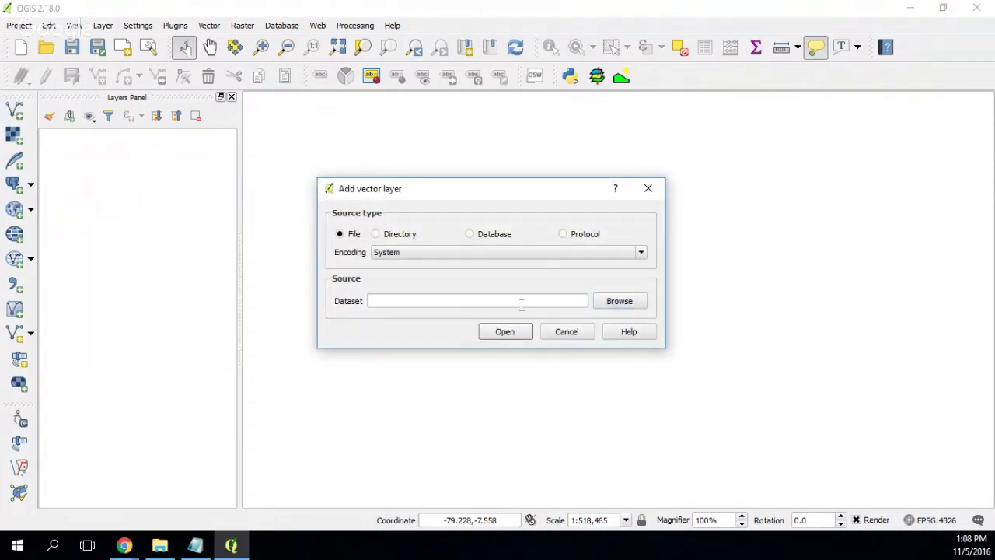
pyautogui.click(626, 303)
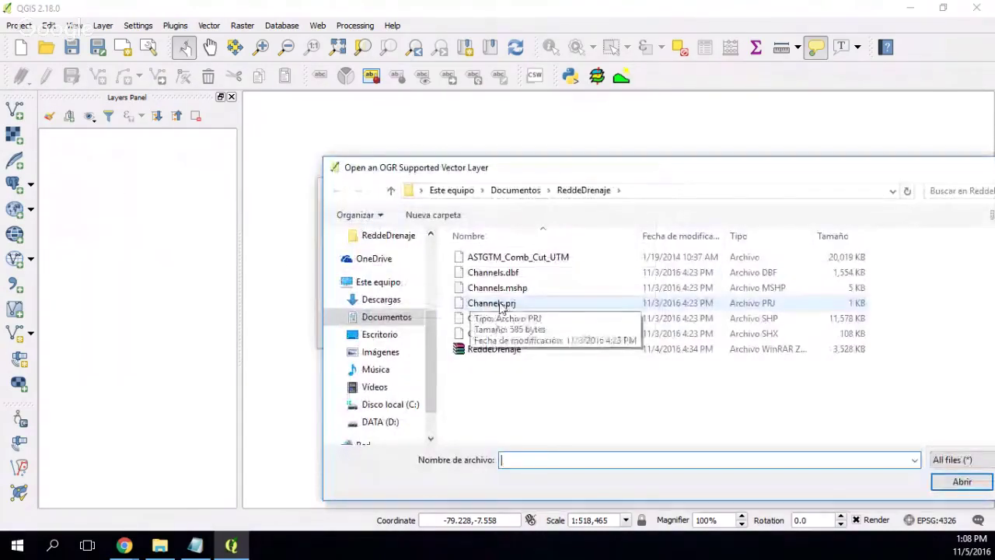
pyautogui.click(502, 318)
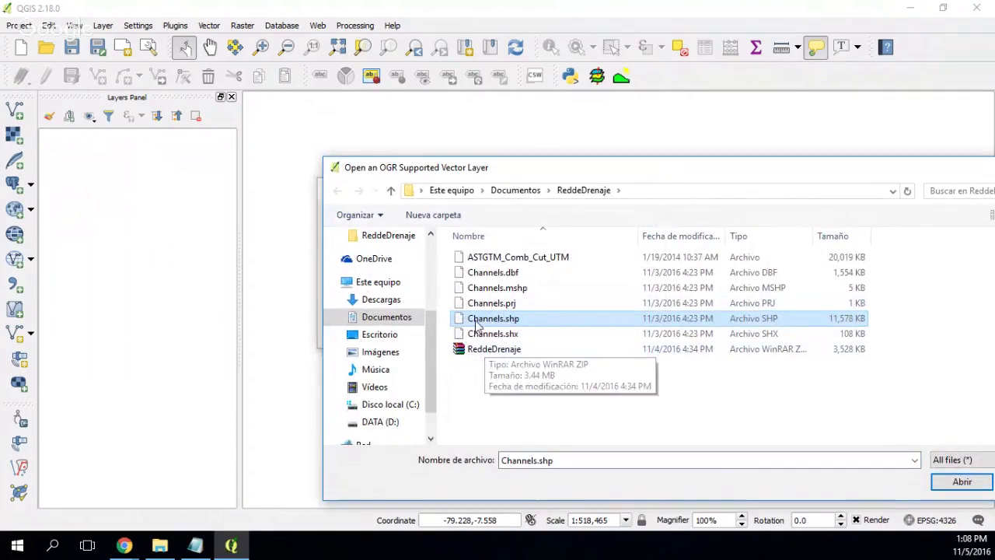
pyautogui.click(961, 482)
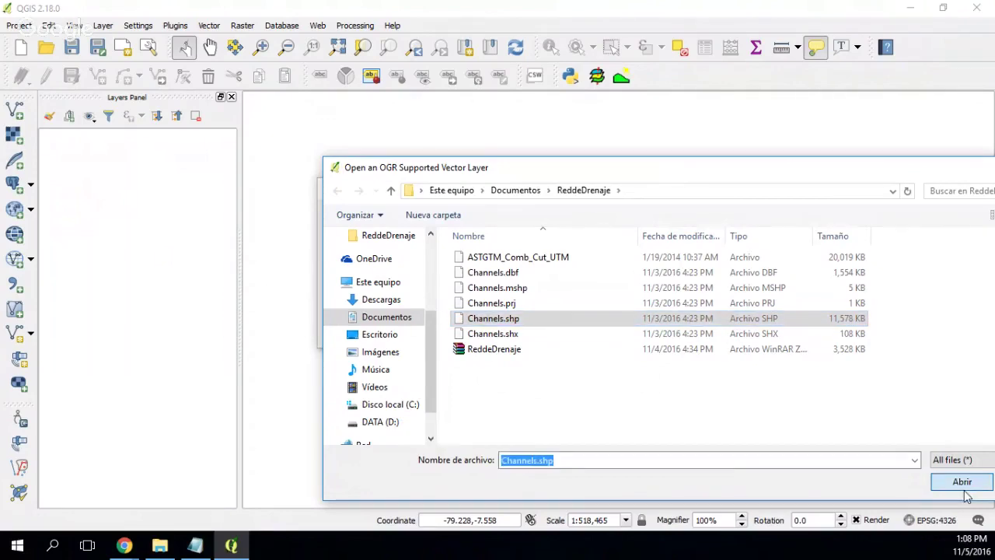
# Load the Channels layer and assign it the WGS 84 / UTM zone 17S (EPSG:32717) CRS
pyautogui.click(514, 335)
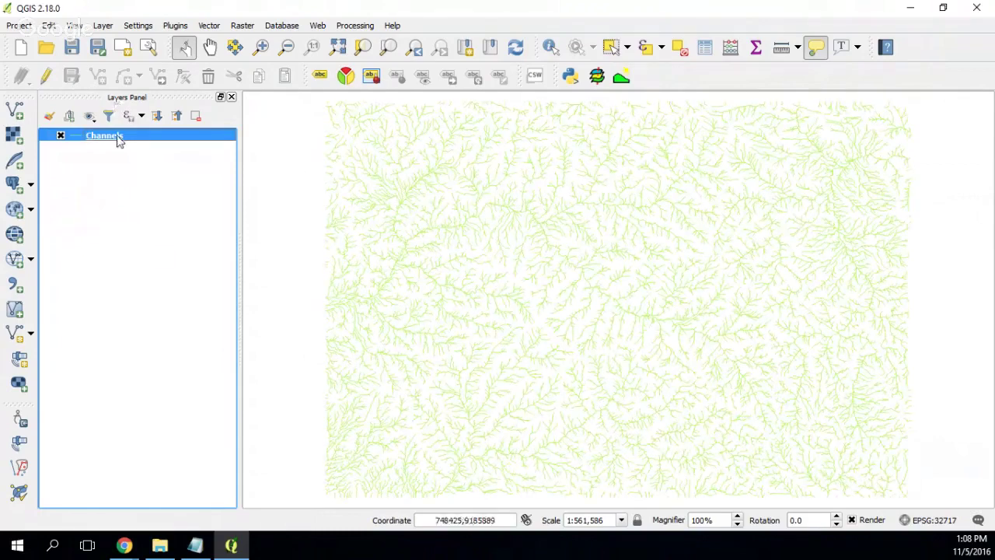
pyautogui.rightClick(119, 138)
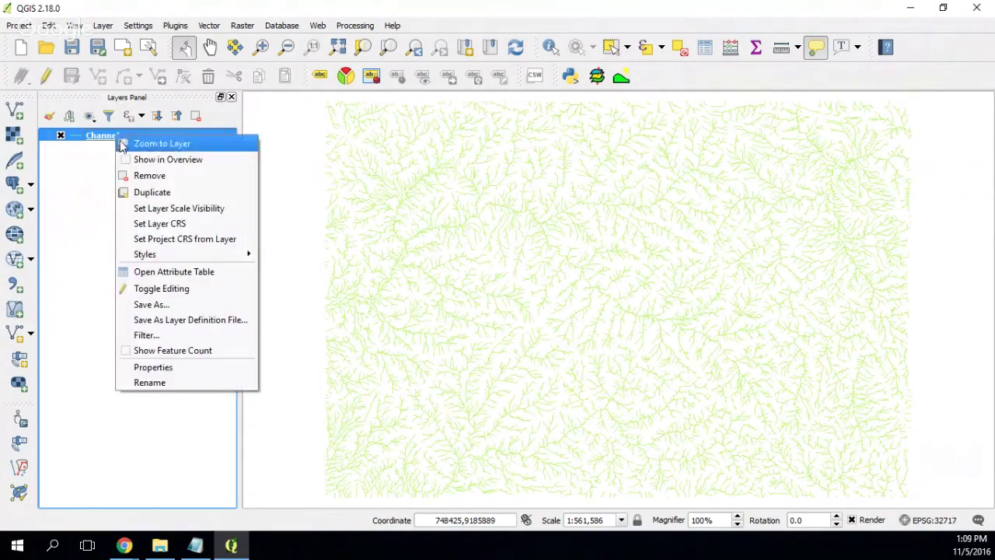
pyautogui.click(160, 224)
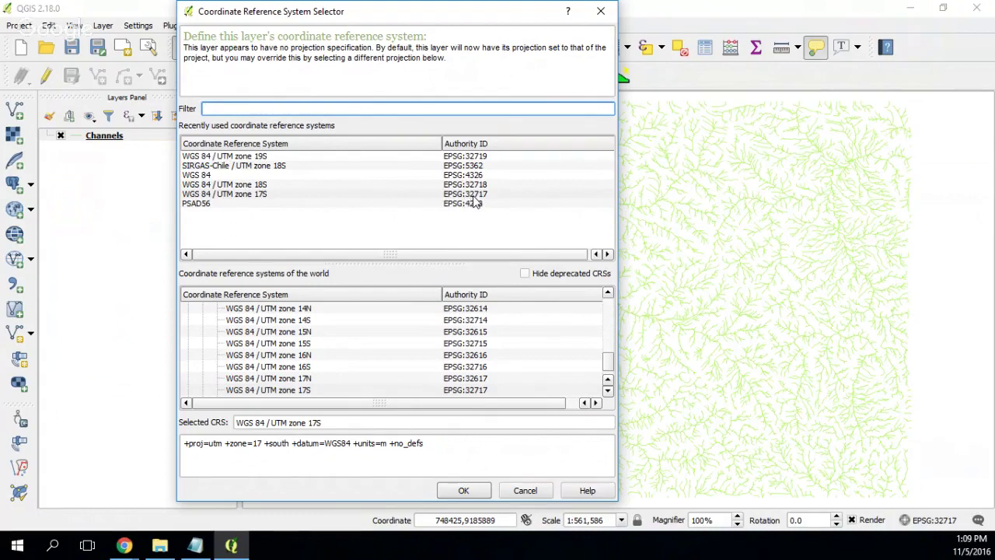
pyautogui.click(601, 12)
# Rename the Channels layer to 'Channels wgs84 utm 17s'
pyautogui.rightClick(116, 138)
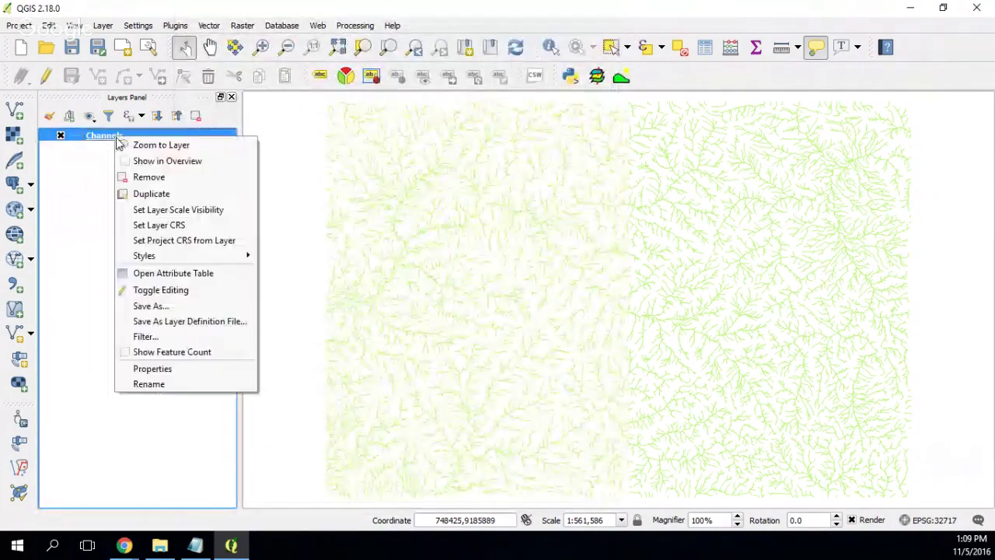
pyautogui.click(143, 384)
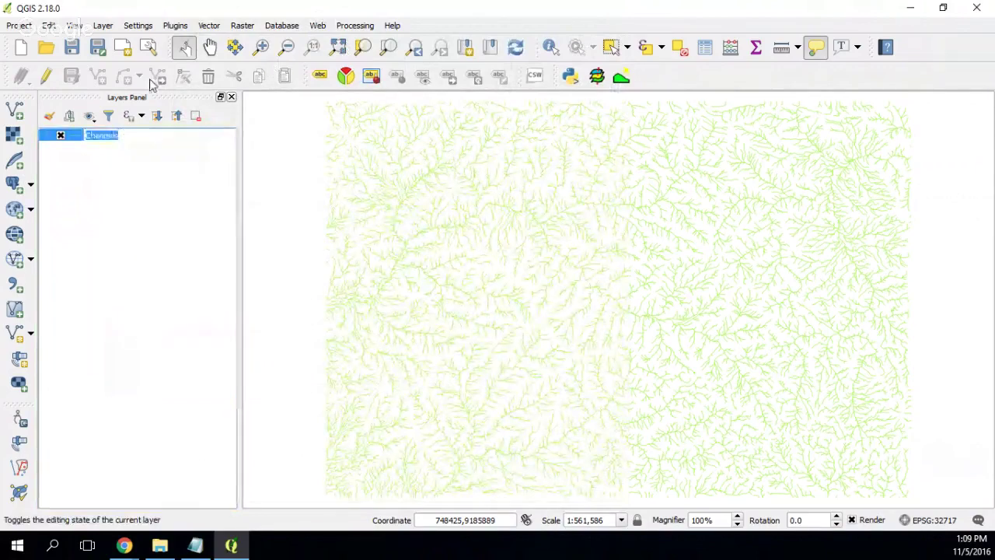
pyautogui.click(122, 132)
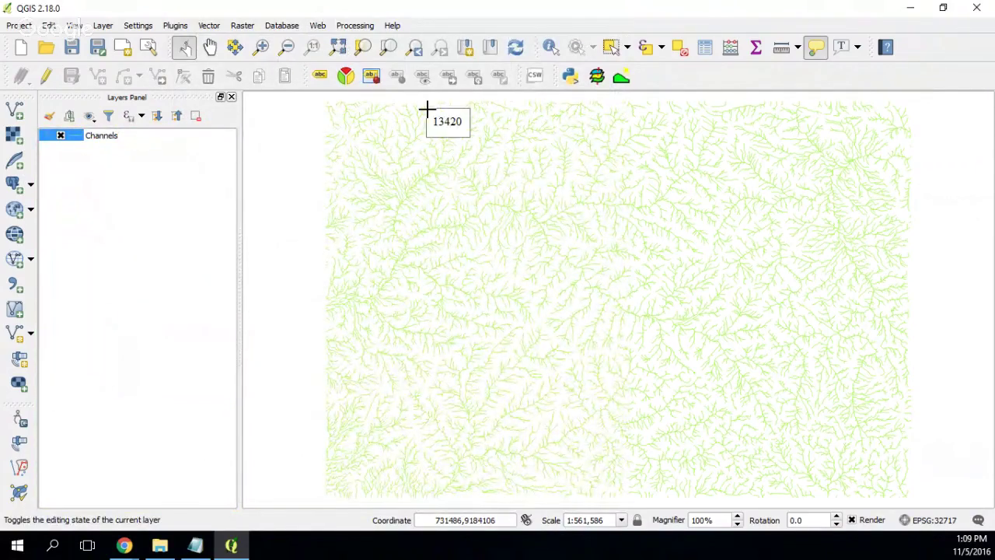
pyautogui.write('wgs84 ut')
pyautogui.press('BackSpace')
pyautogui.write('UTM')
pyautogui.press('BackSpace')
pyautogui.press('BackSpace')
pyautogui.write('m 1')
pyautogui.press('Return')
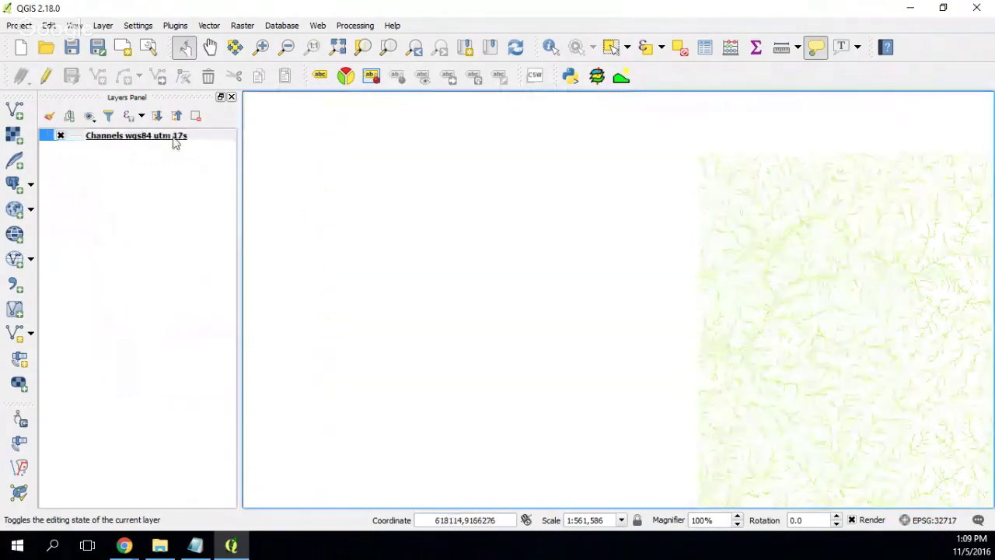
# Begin a Save As export of the layer with output CRS EPSG:4326 - WGS 84
pyautogui.rightClick(174, 138)
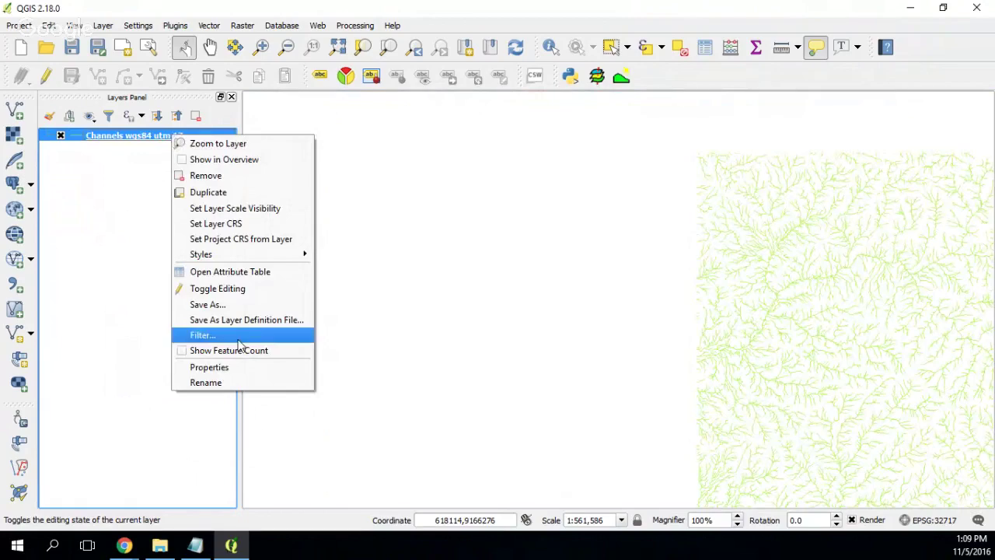
pyautogui.click(233, 305)
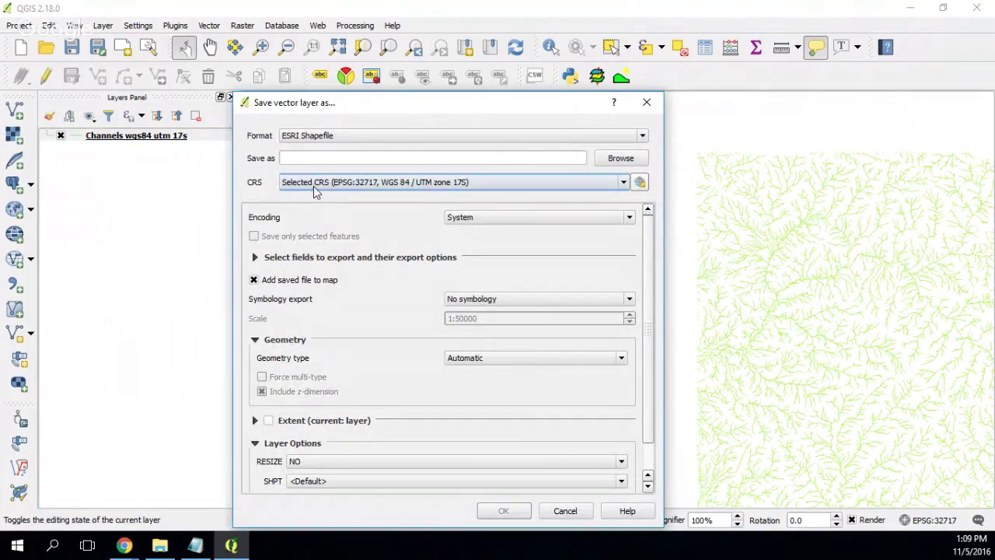
pyautogui.click(316, 186)
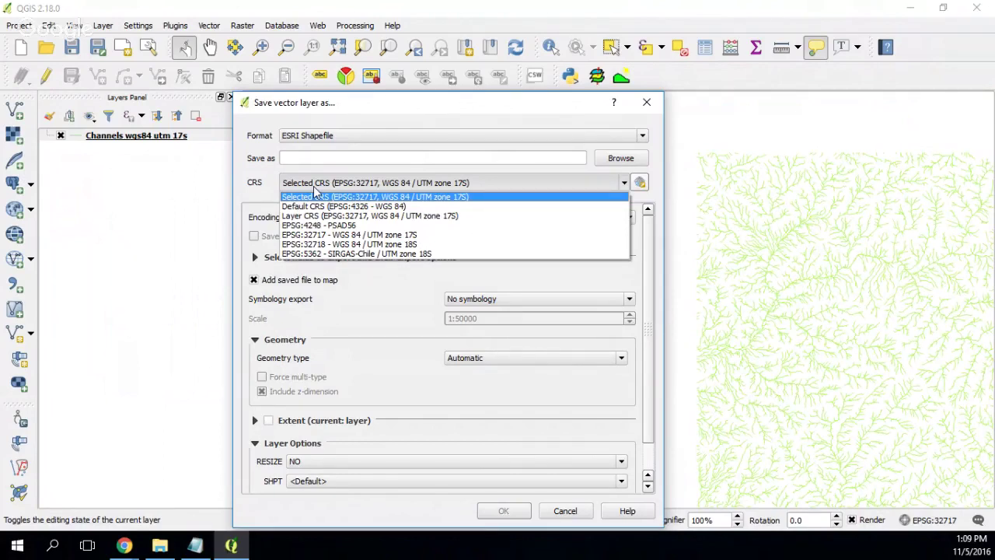
pyautogui.click(391, 207)
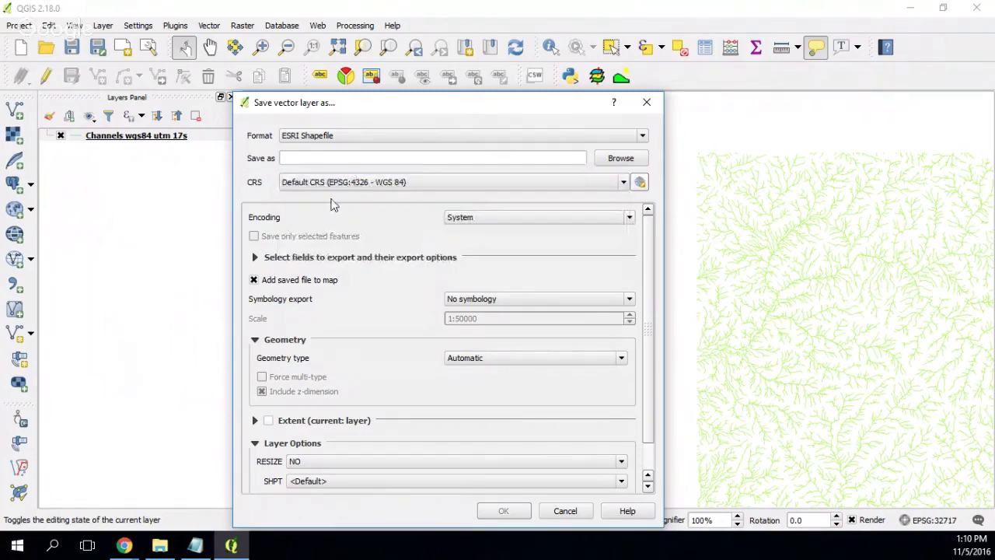
# Name the export file Channels_wgs84.shp in the RedDeDrenaje folder
pyautogui.click(635, 158)
pyautogui.click(393, 218)
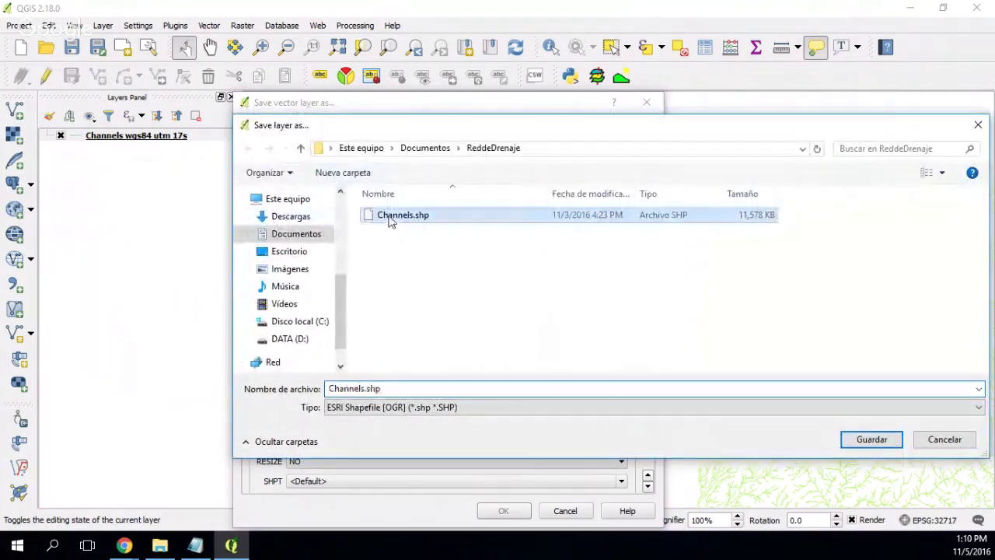
pyautogui.doubleClick(367, 387)
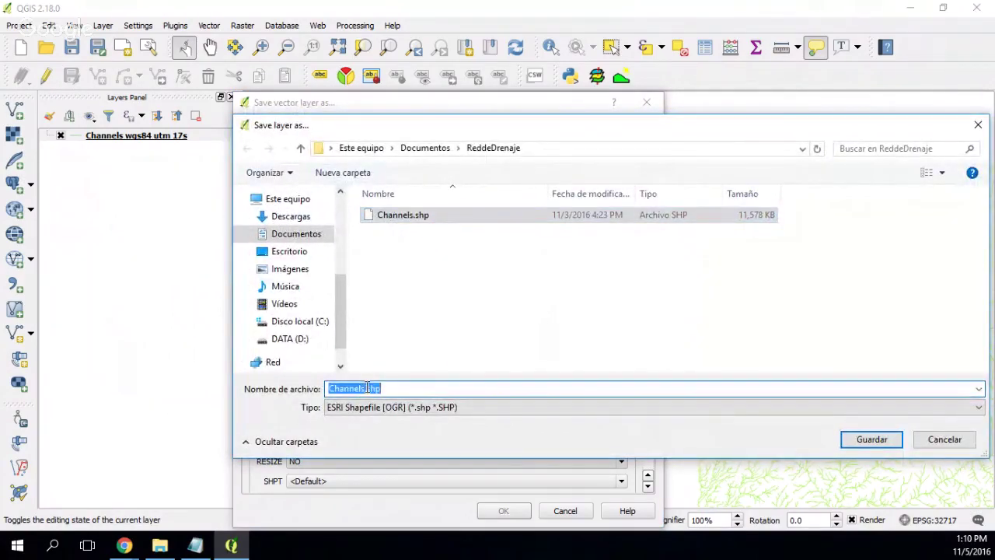
pyautogui.click(367, 387)
pyautogui.write('_w')
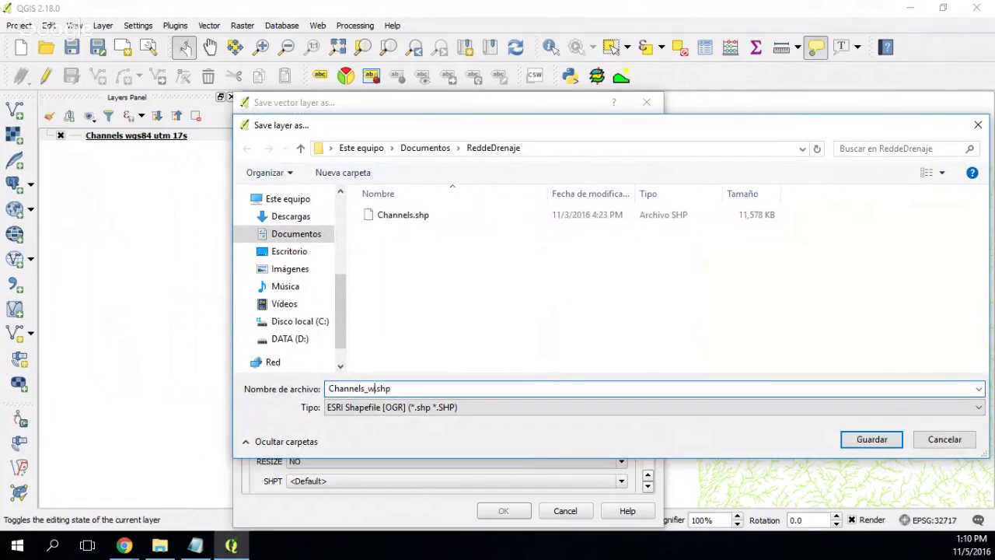
pyautogui.write('gs84')
pyautogui.click(872, 438)
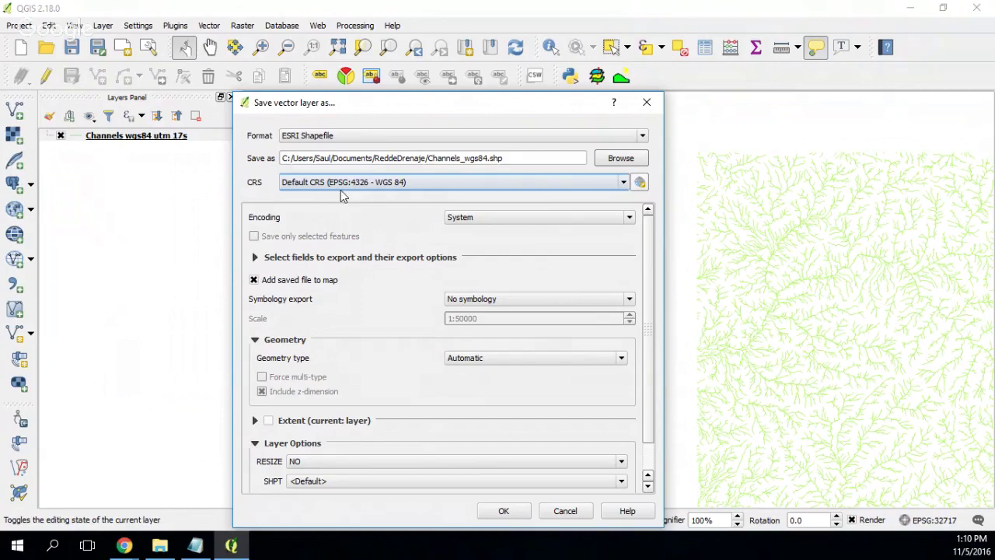
# Run the WGS 84 export, adding Channels_wgs84, and select the Channels wgs84 utm 17s layer
pyautogui.click(504, 510)
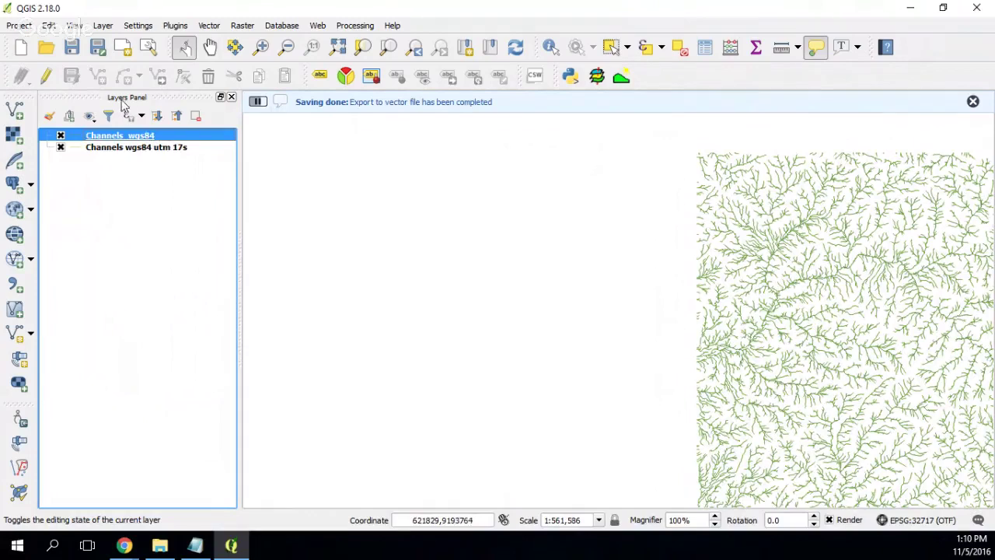
pyautogui.click(143, 147)
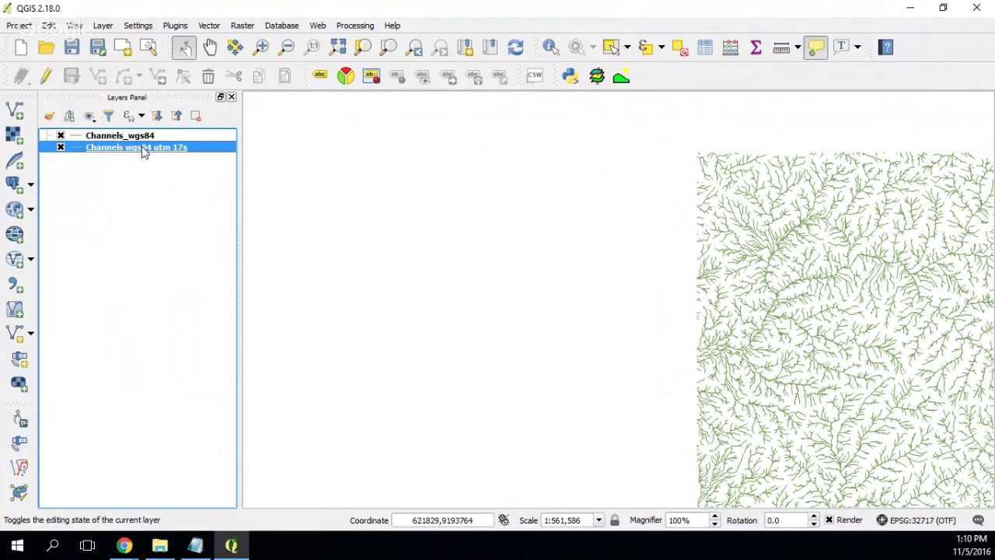
# Set up an ESRI Shapefile export of Channels wgs84 utm 17s named Channels_psad56.shp
pyautogui.rightClick(142, 151)
pyautogui.click(200, 319)
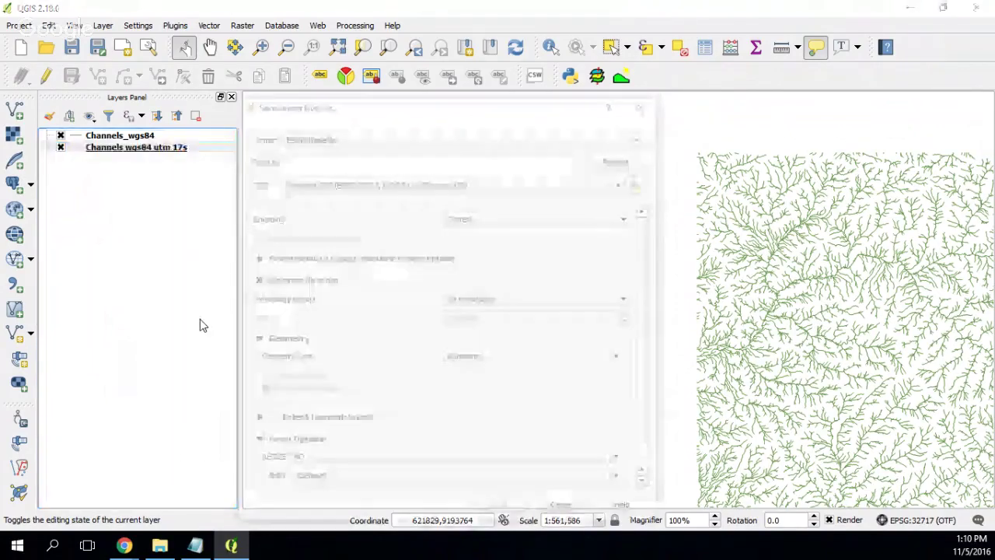
pyautogui.click(371, 138)
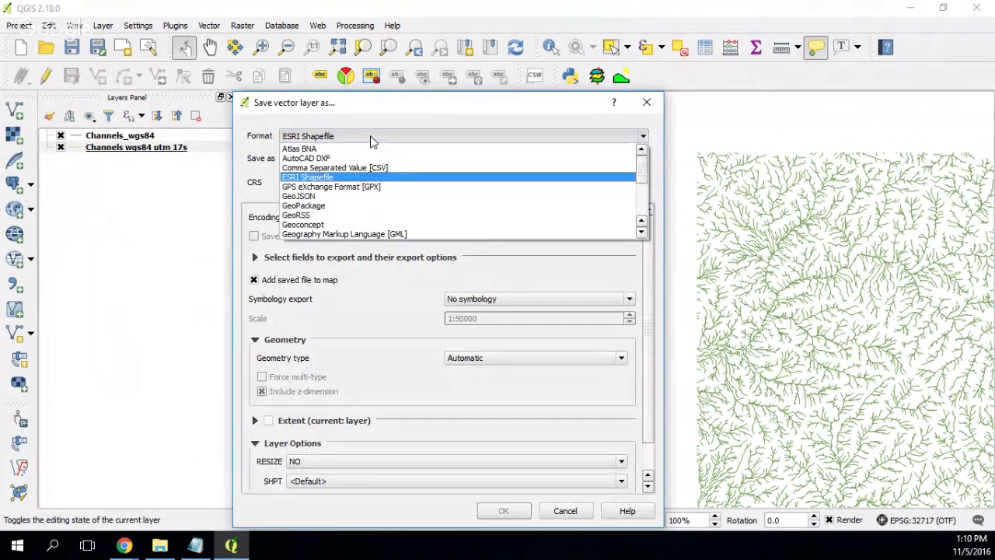
pyautogui.click(370, 137)
pyautogui.click(631, 159)
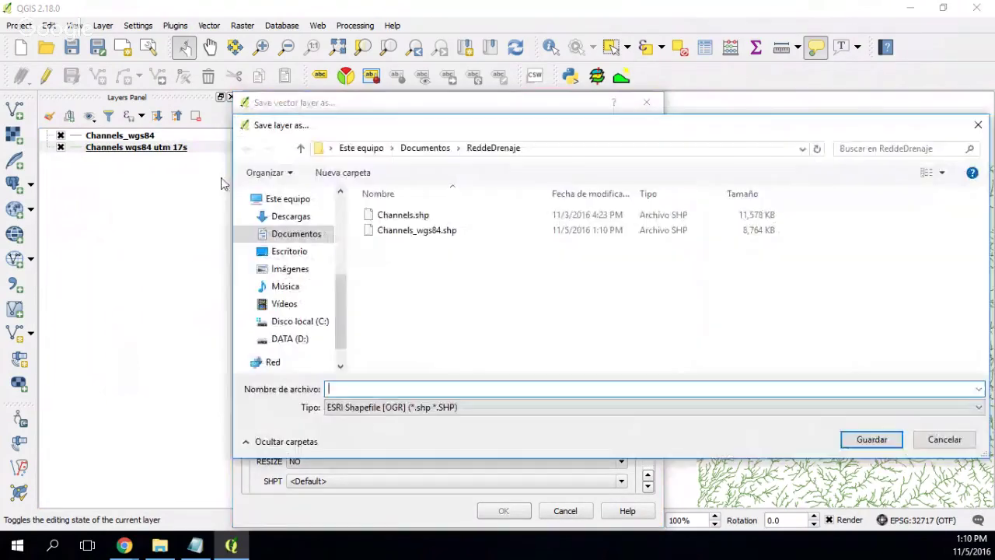
pyautogui.click(397, 230)
pyautogui.click(365, 390)
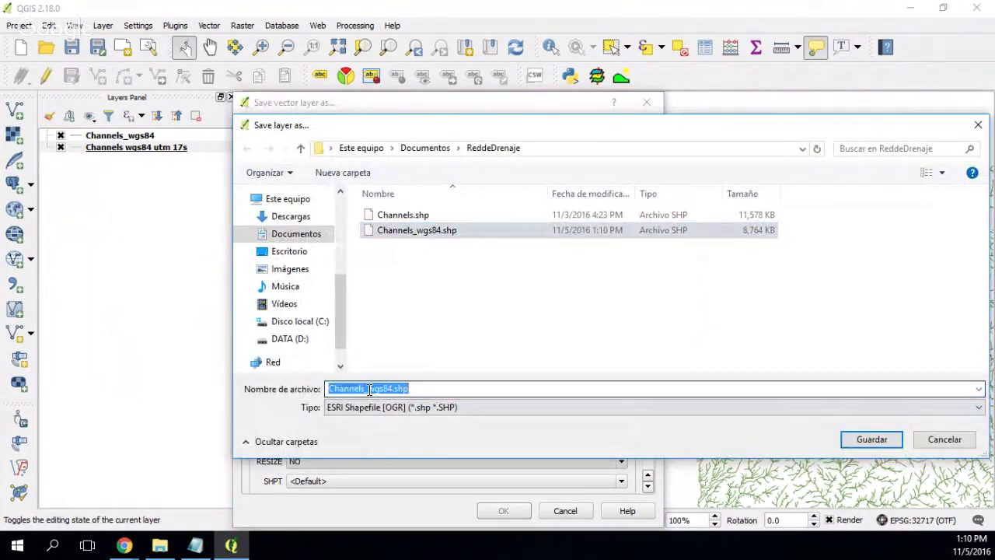
pyautogui.moveTo(366, 390); pyautogui.dragTo(393, 388)
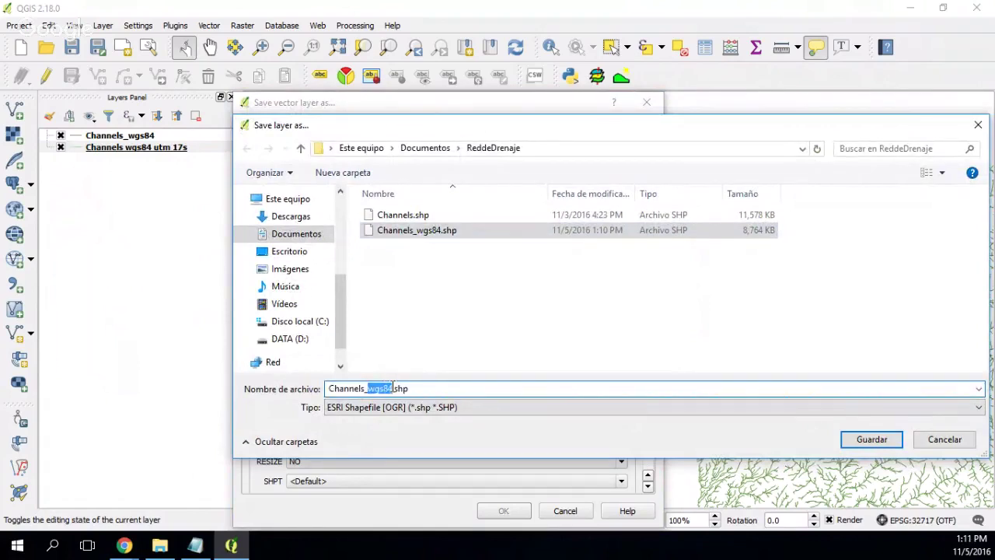
pyautogui.write('psad')
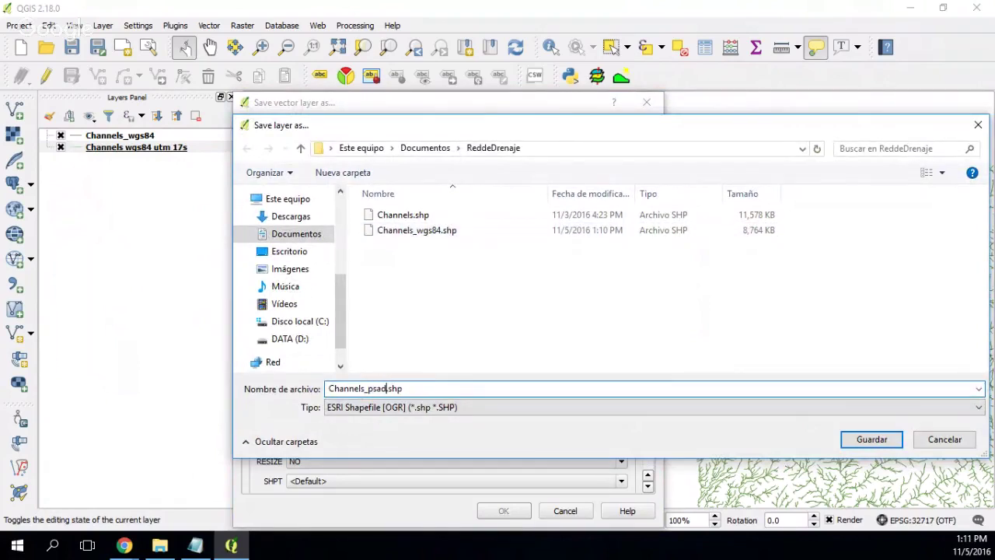
pyautogui.write('56')
pyautogui.click(871, 440)
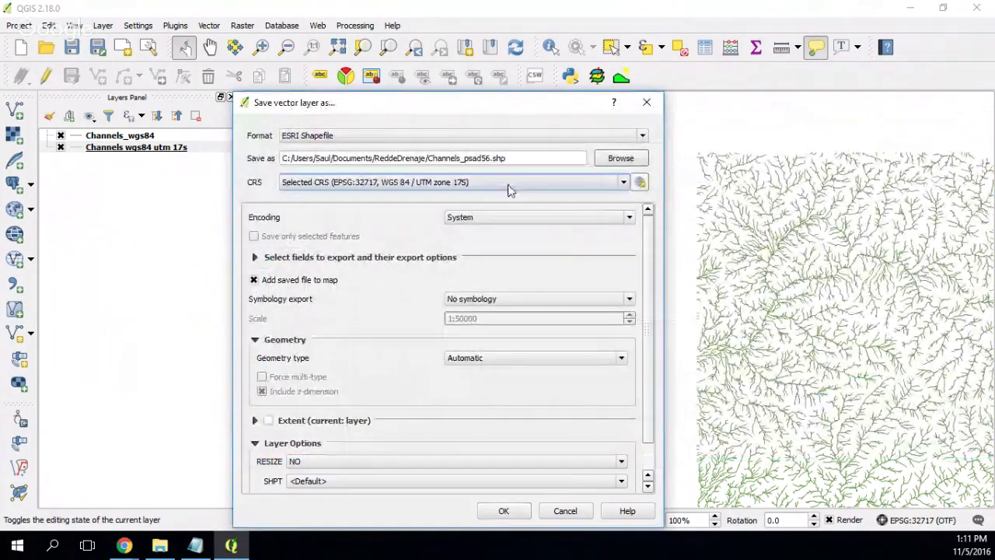
# Choose PSAD56 (EPSG:4248) as the export CRS and write Channels_psad56
pyautogui.click(641, 182)
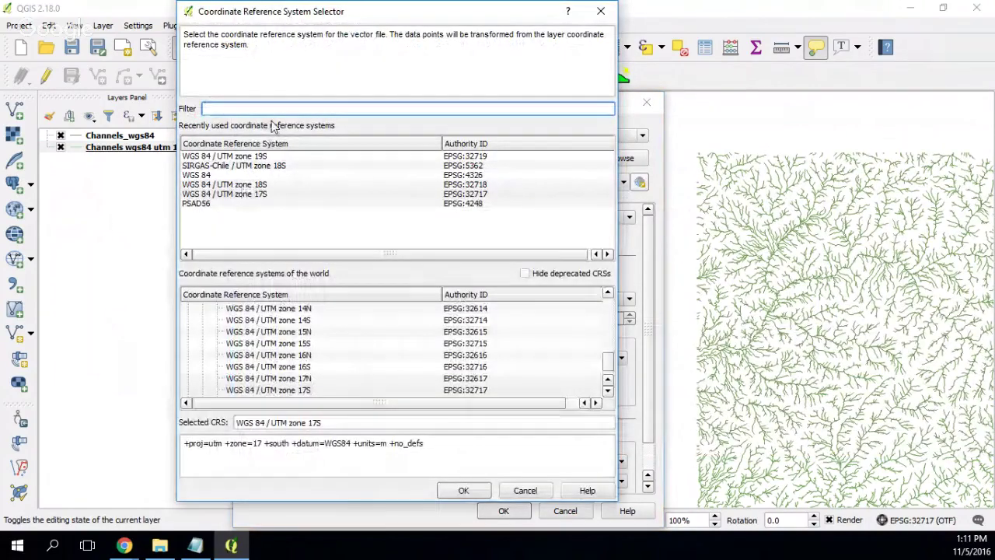
pyautogui.write('psad')
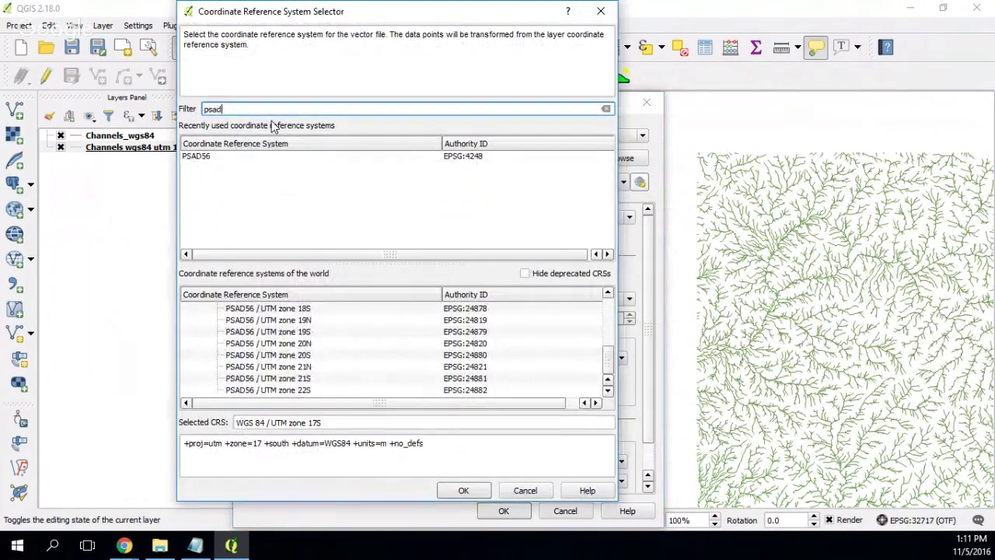
pyautogui.write('56')
pyautogui.click(193, 159)
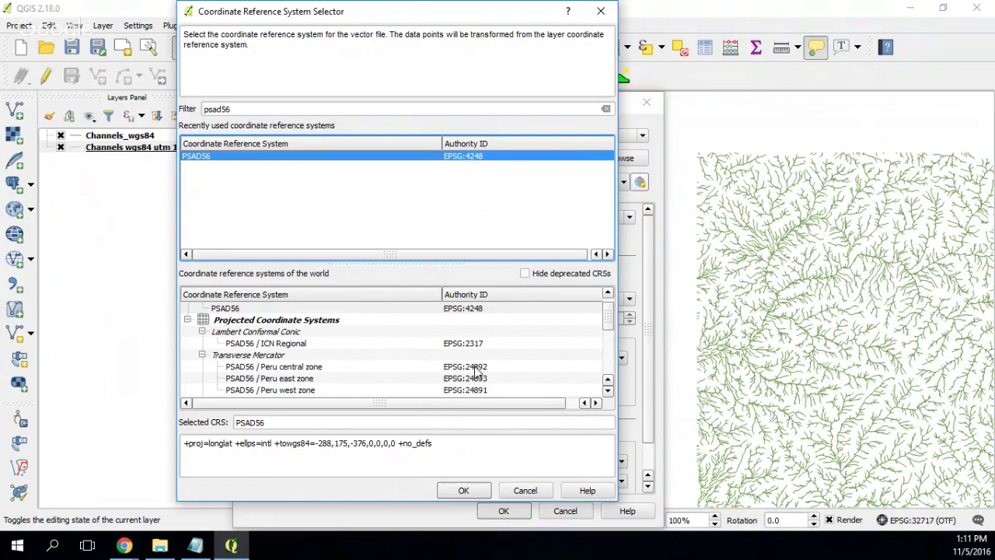
pyautogui.click(463, 490)
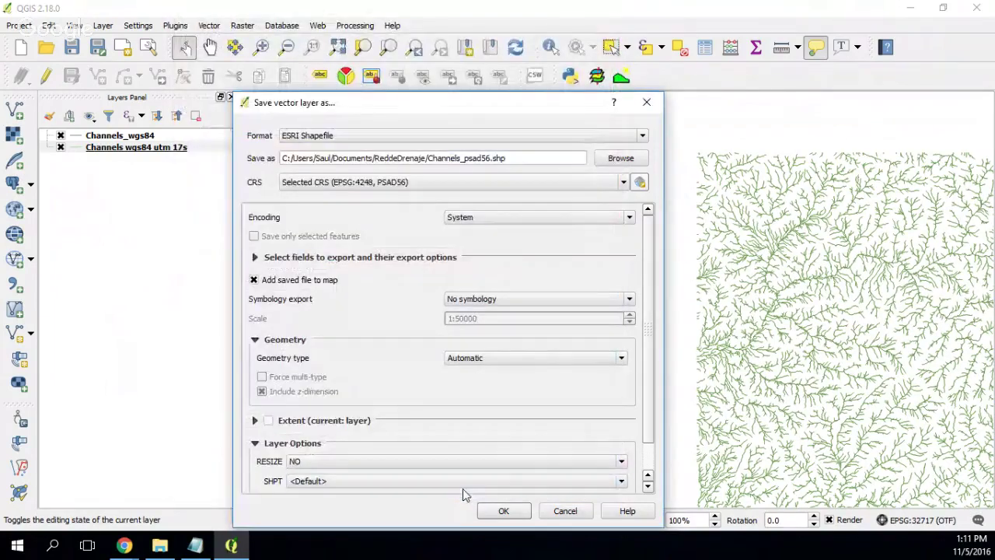
pyautogui.click(504, 513)
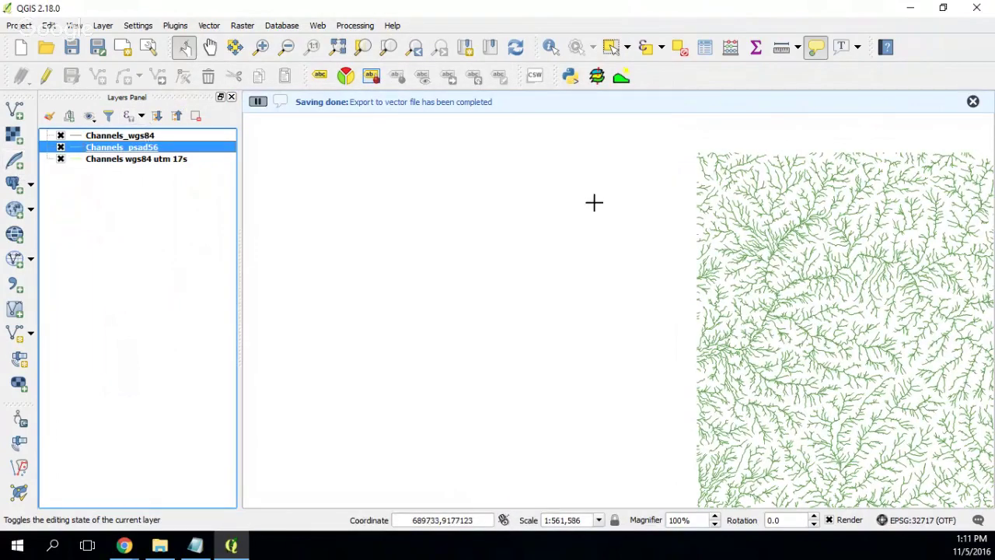
# Hide Channels wgs84 utm 17s and zoom the map to that layer's full extent
pyautogui.click(60, 137)
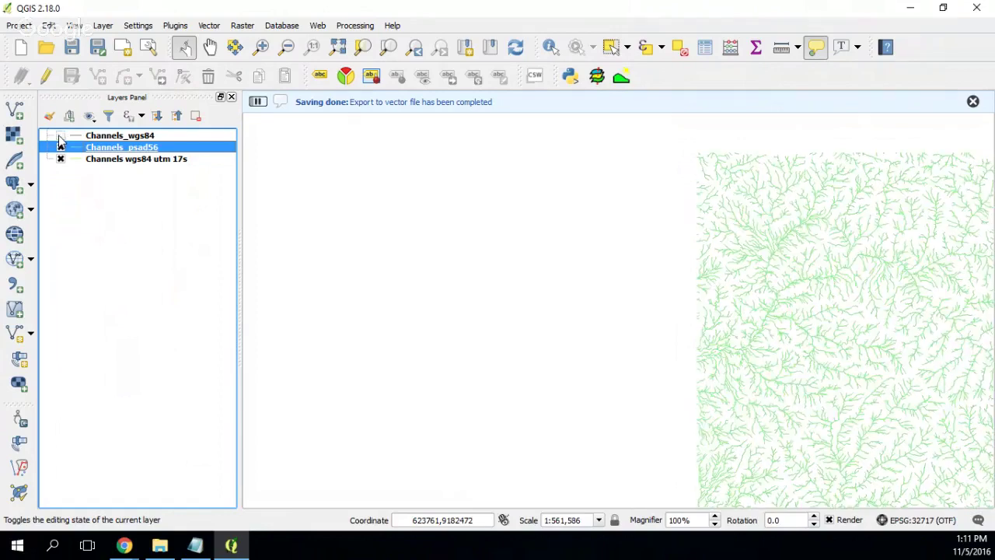
pyautogui.click(59, 137)
pyautogui.click(60, 159)
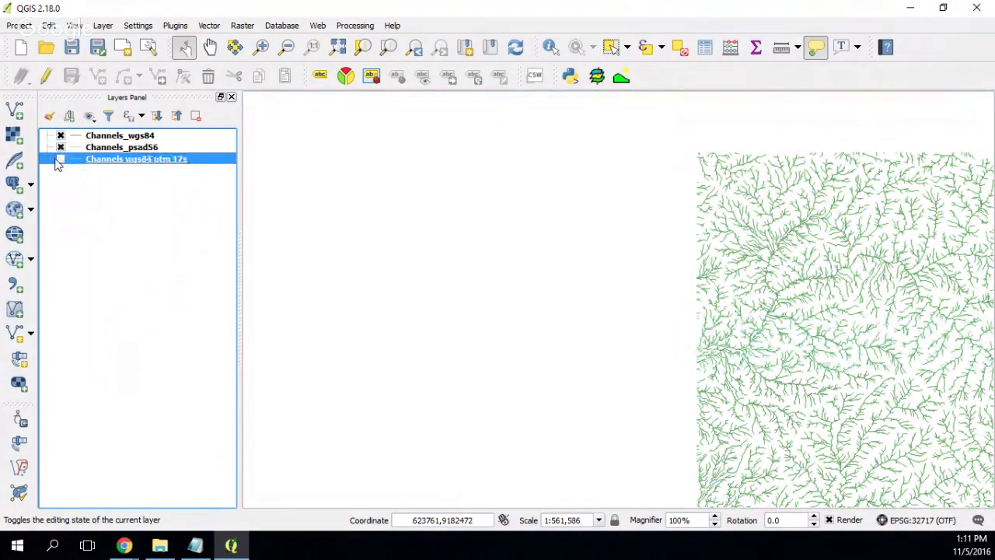
pyautogui.rightClick(162, 161)
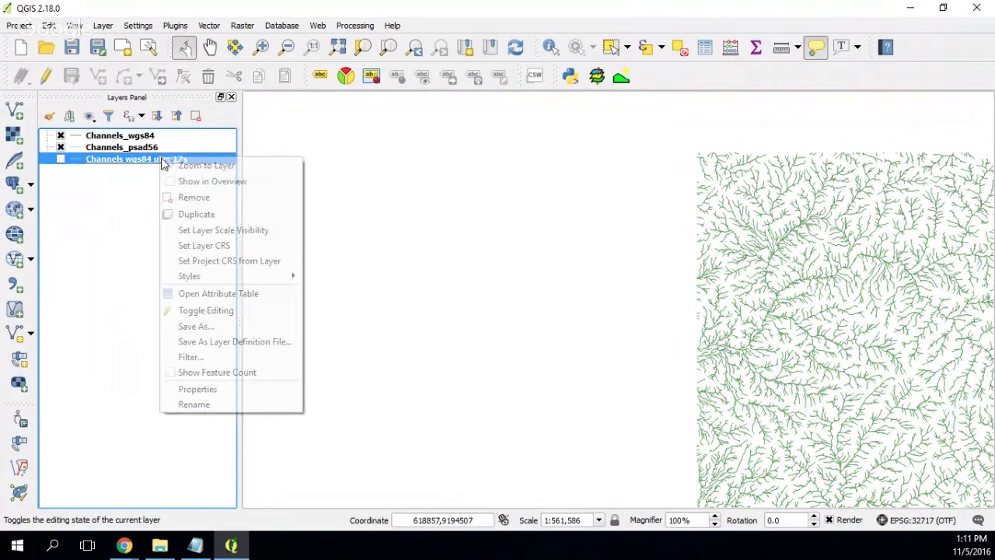
pyautogui.click(194, 165)
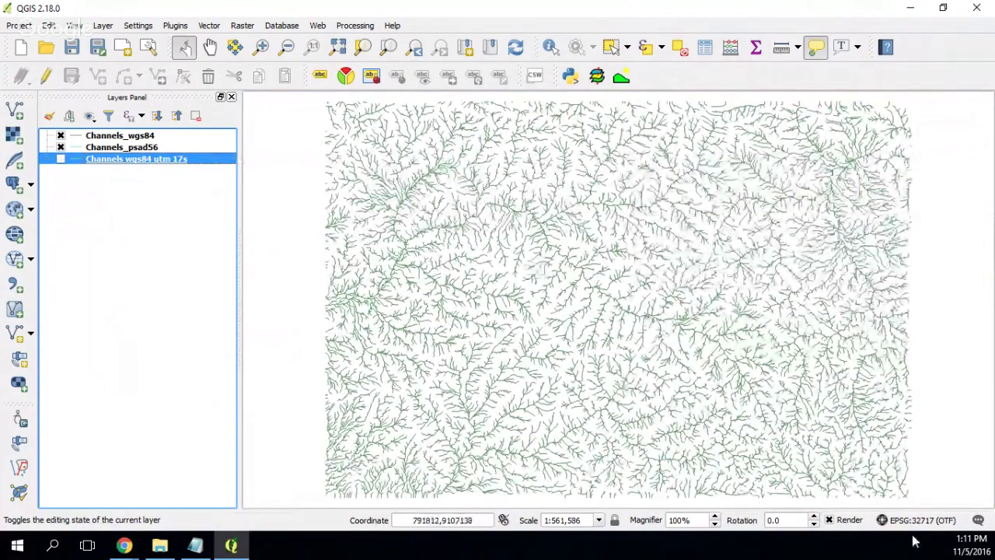
pyautogui.click(175, 24)
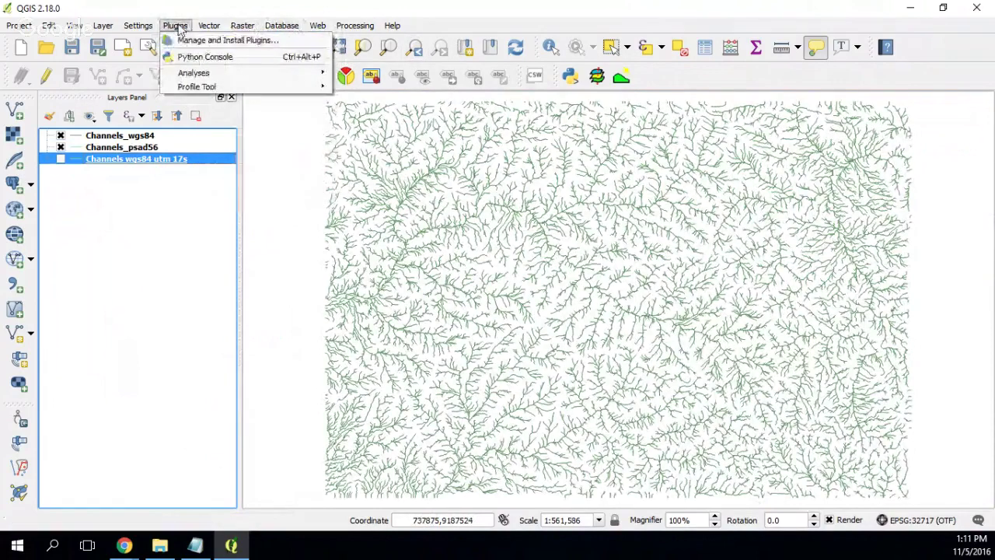
# In the plugin manager, search 'openla', reinstall the OpenLayers Plugin, and close the manager
pyautogui.click(176, 25)
pyautogui.click(176, 26)
pyautogui.click(655, 217)
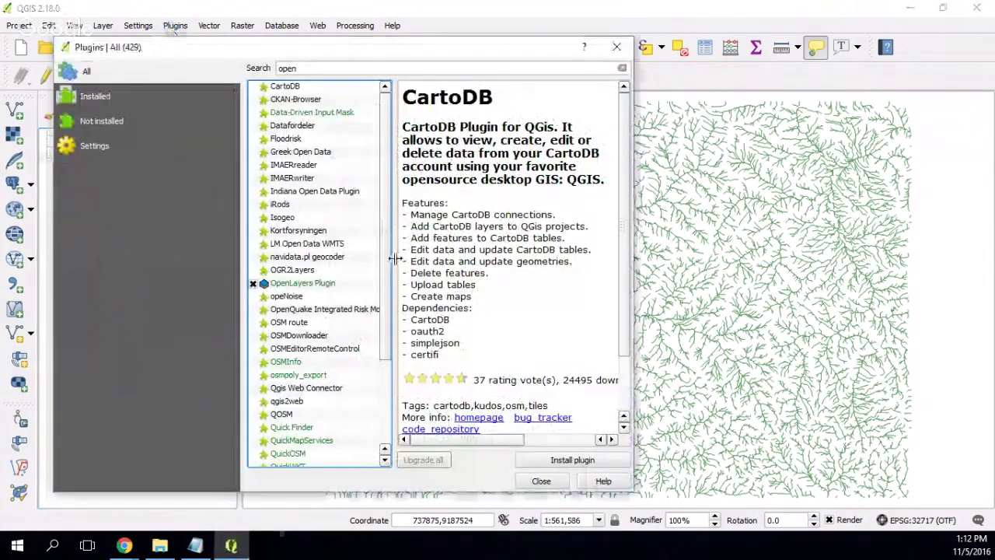
pyautogui.click(315, 68)
pyautogui.doubleClick(316, 68)
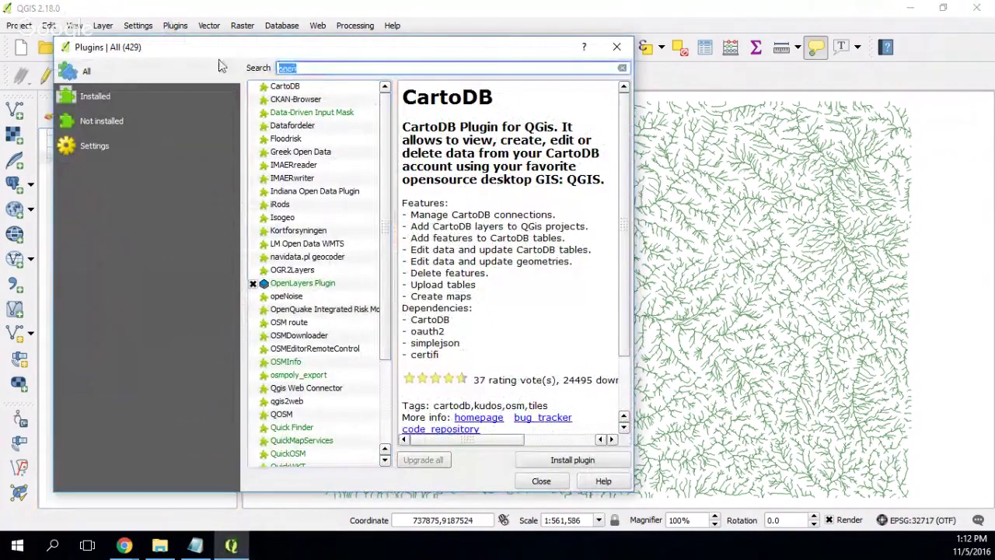
pyautogui.write('openla')
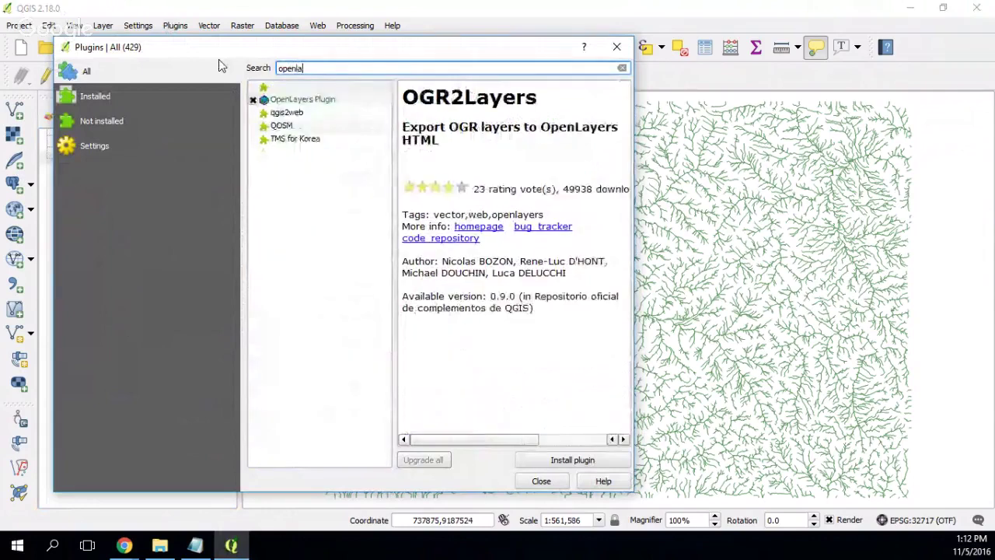
pyautogui.click(316, 107)
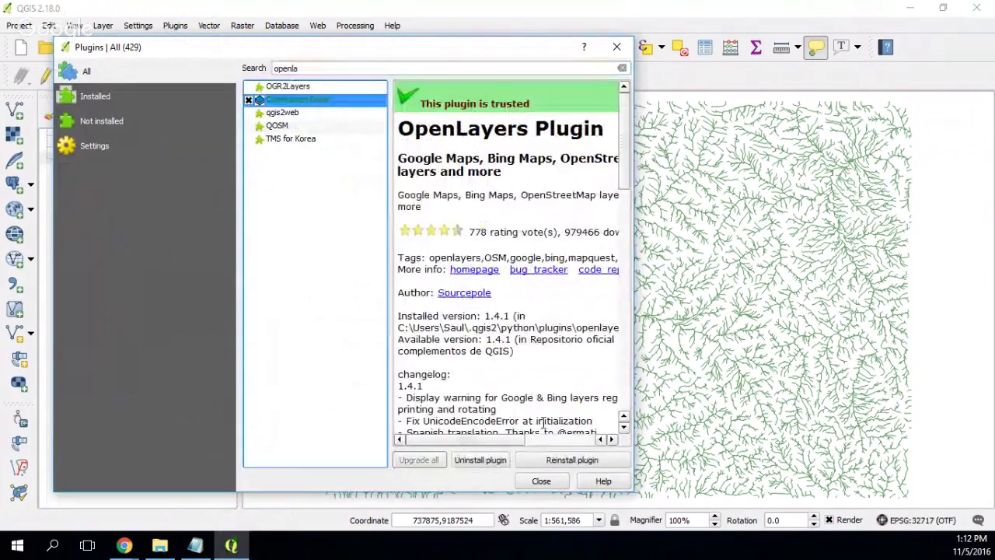
pyautogui.click(590, 461)
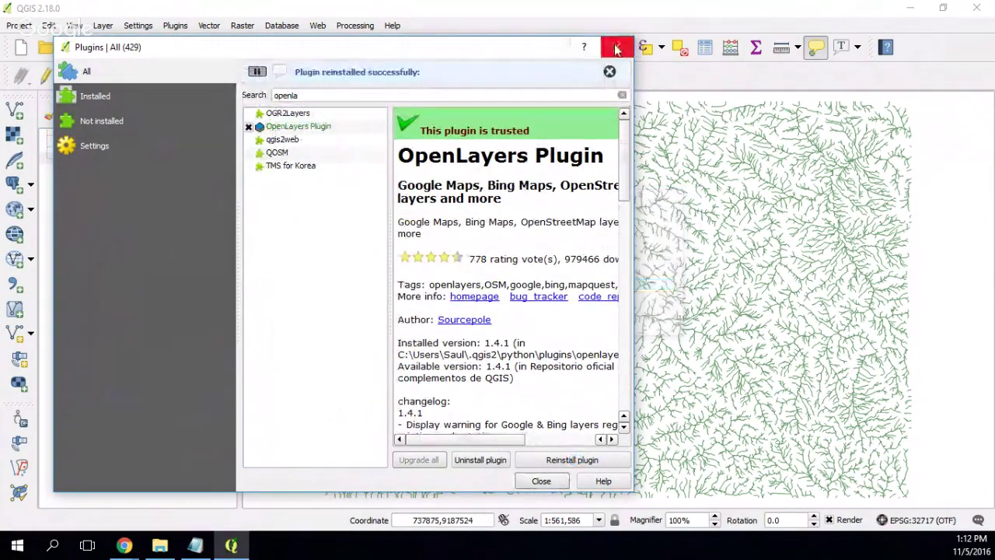
pyautogui.click(618, 48)
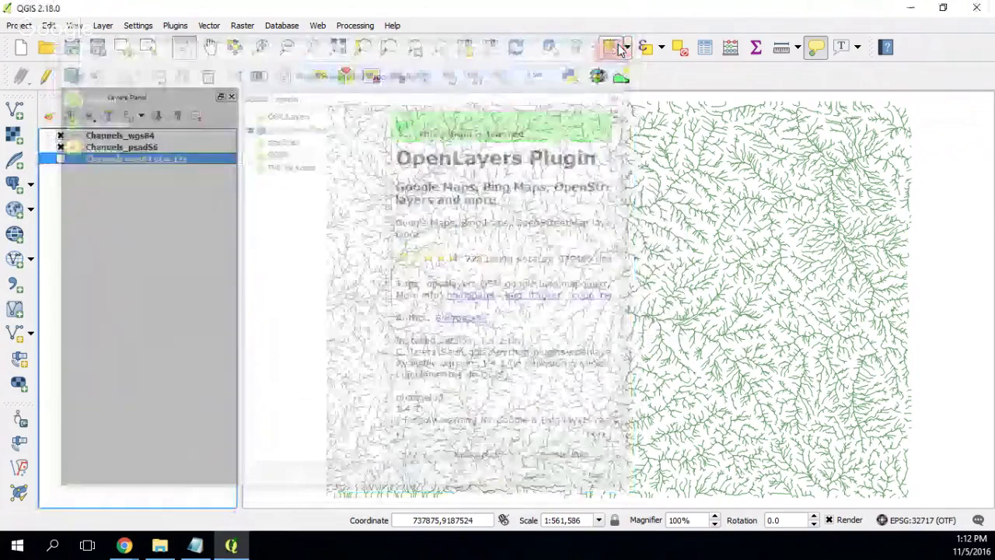
# Add Google Satellite through the OpenLayers plugin, move it beneath the channel layers, and open the project CRS settings
pyautogui.click(319, 26)
pyautogui.moveTo(332, 54)
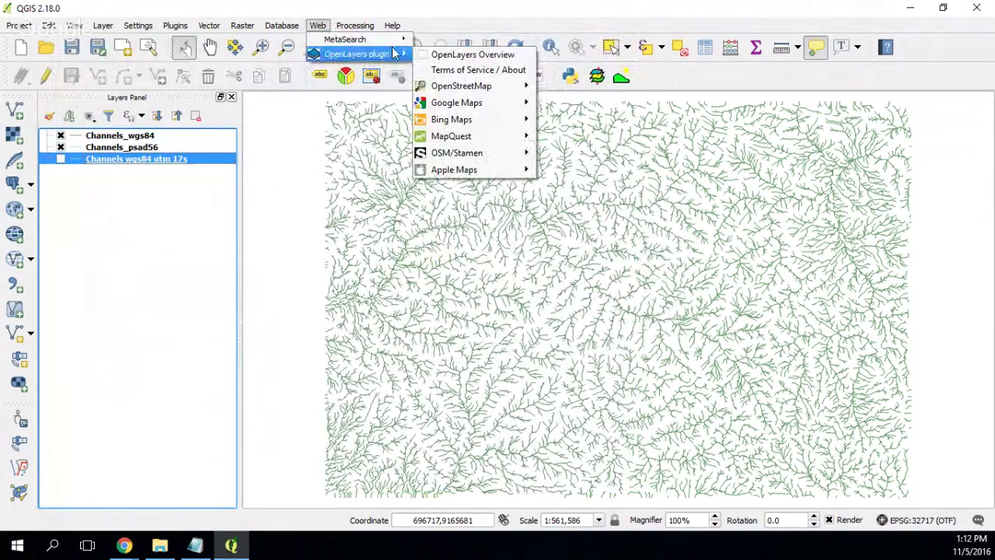
pyautogui.moveTo(482, 103)
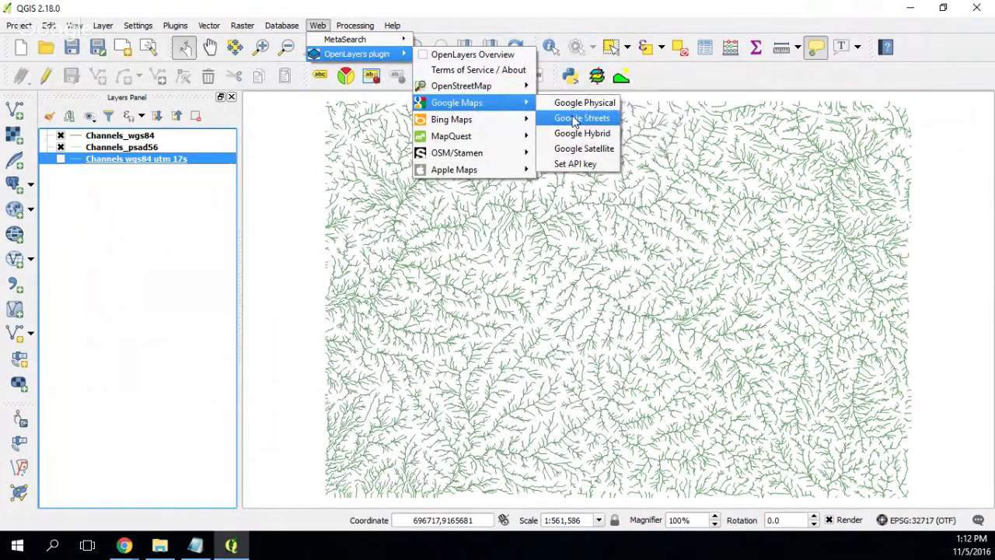
pyautogui.click(579, 150)
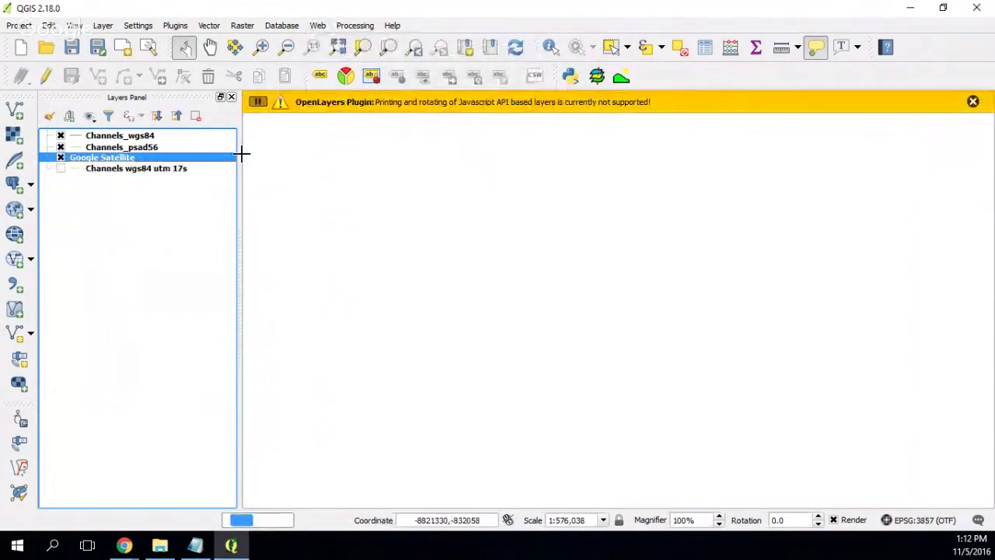
pyautogui.moveTo(99, 161); pyautogui.dragTo(95, 187)
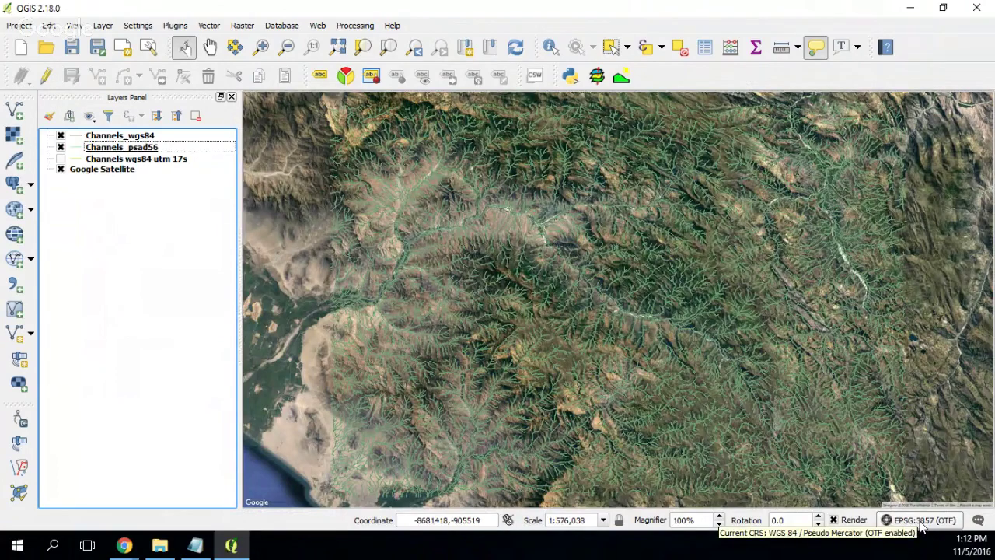
pyautogui.click(924, 521)
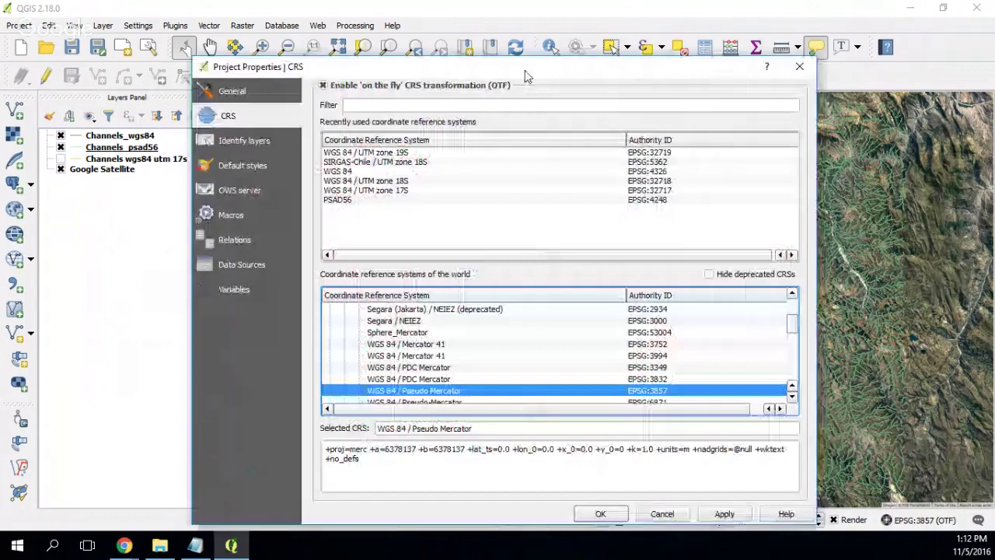
# Filter the CRS list for 'nad27', pick NAD27 (EPSG:4267), apply it and close Project Properties
pyautogui.moveTo(525, 76); pyautogui.dragTo(518, 21)
pyautogui.click(386, 49)
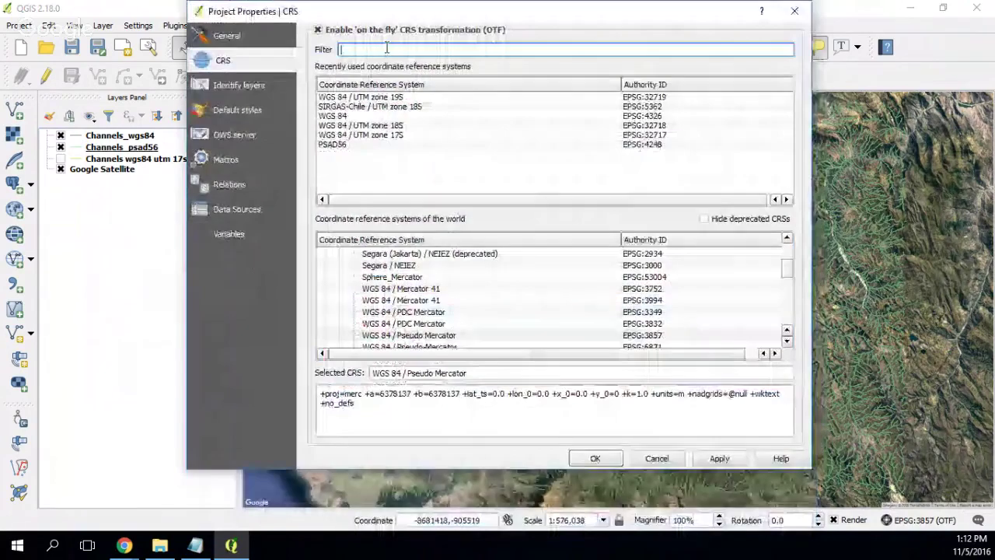
pyautogui.write('am')
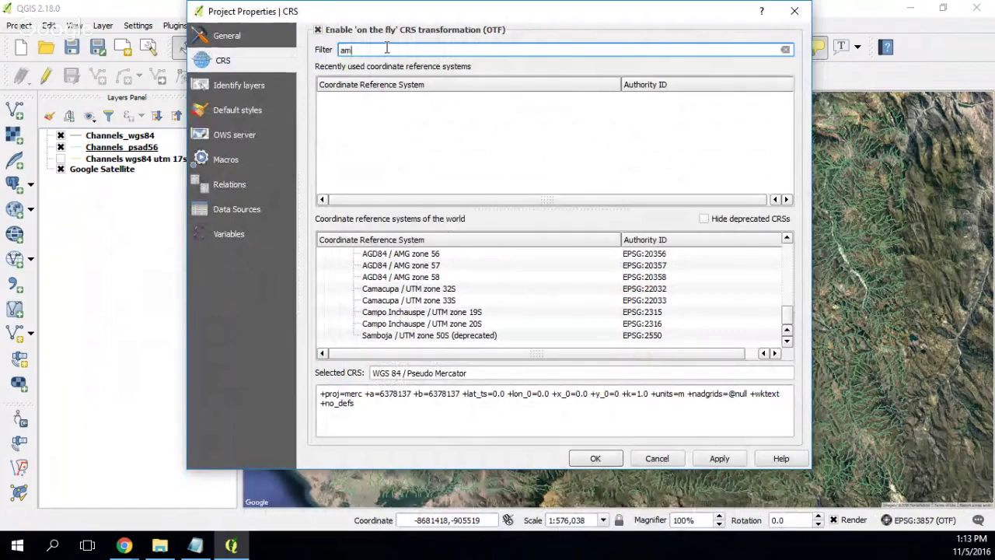
pyautogui.press('BackSpace')
pyautogui.press('BackSpace')
pyautogui.write('and')
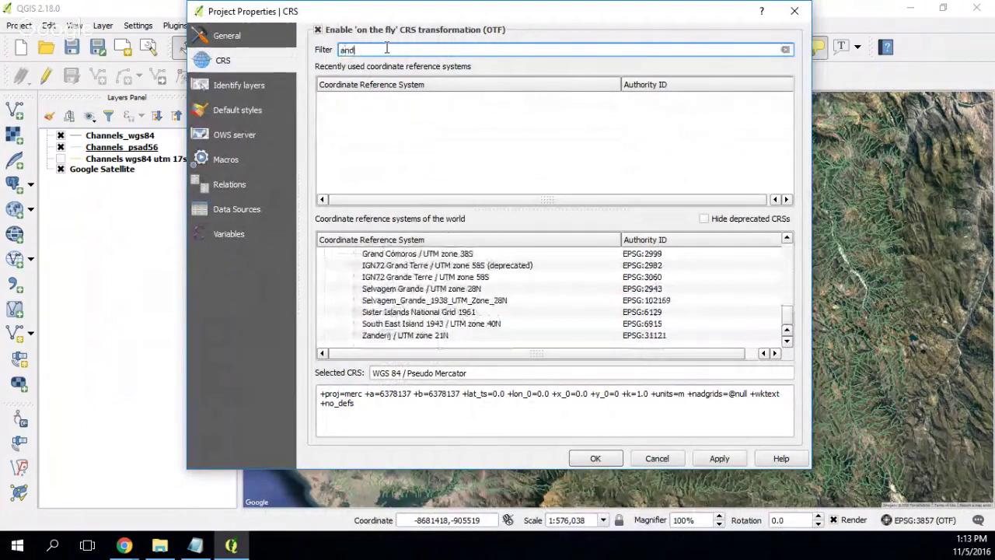
pyautogui.write('27')
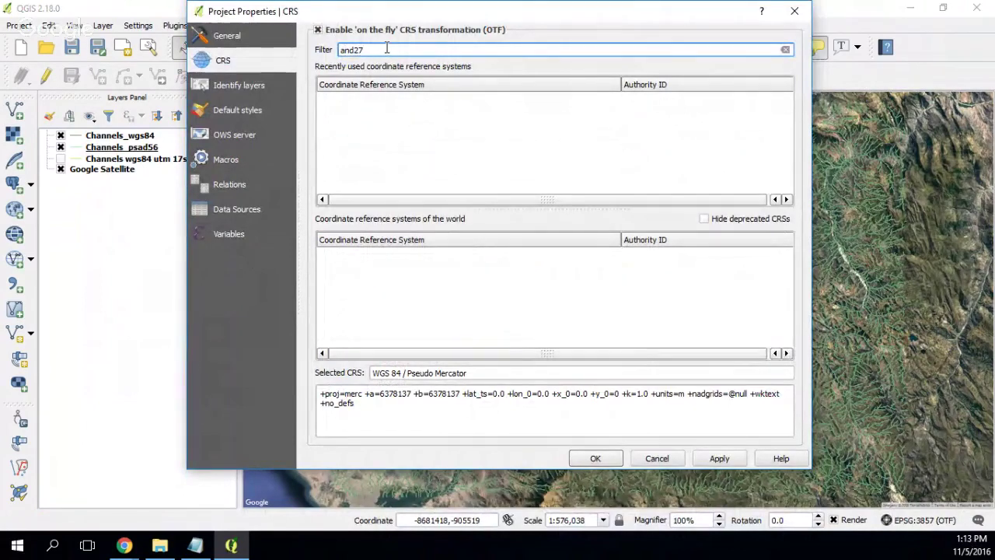
pyautogui.press('BackSpace')
pyautogui.press('BackSpace')
pyautogui.press('BackSpace')
pyautogui.press('BackSpace')
pyautogui.press('BackSpace')
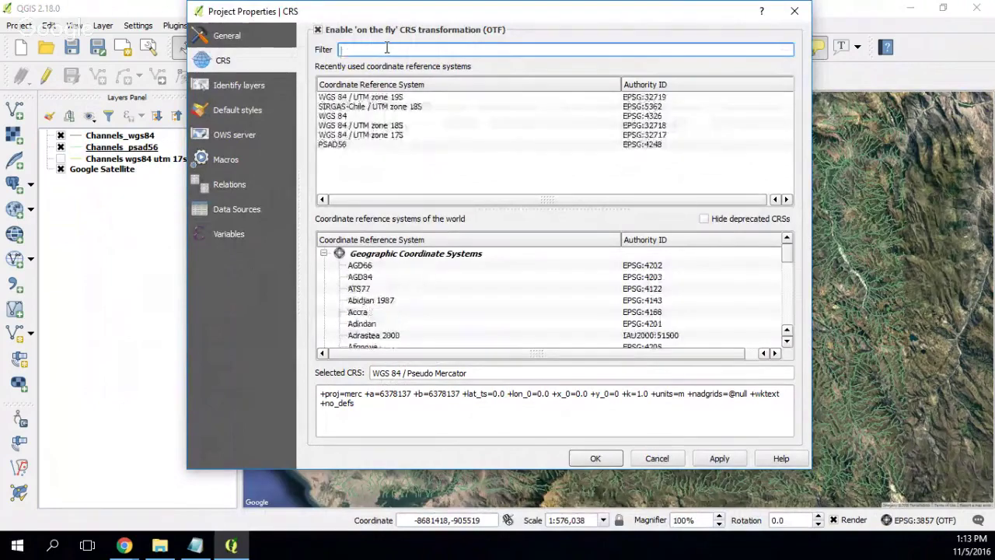
pyautogui.write('nad27')
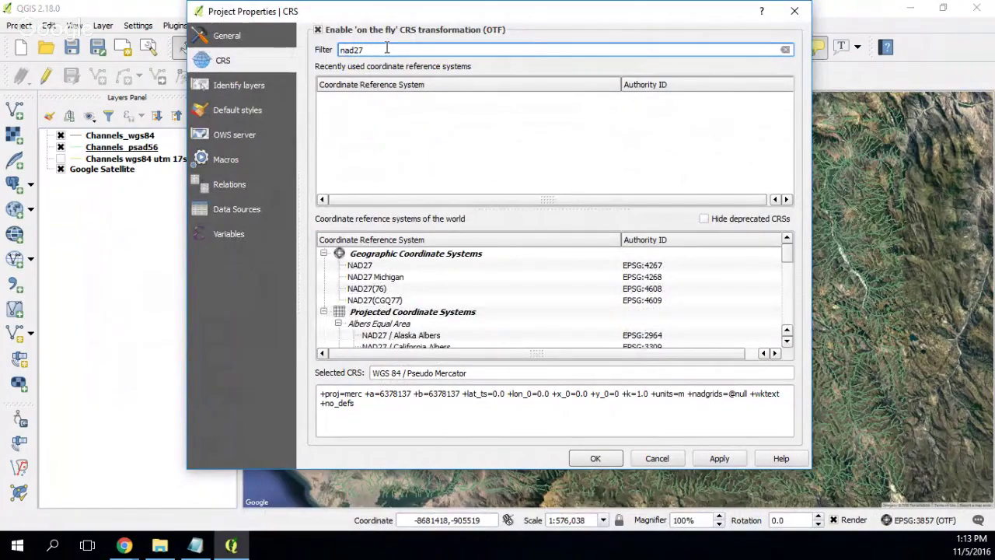
pyautogui.click(367, 266)
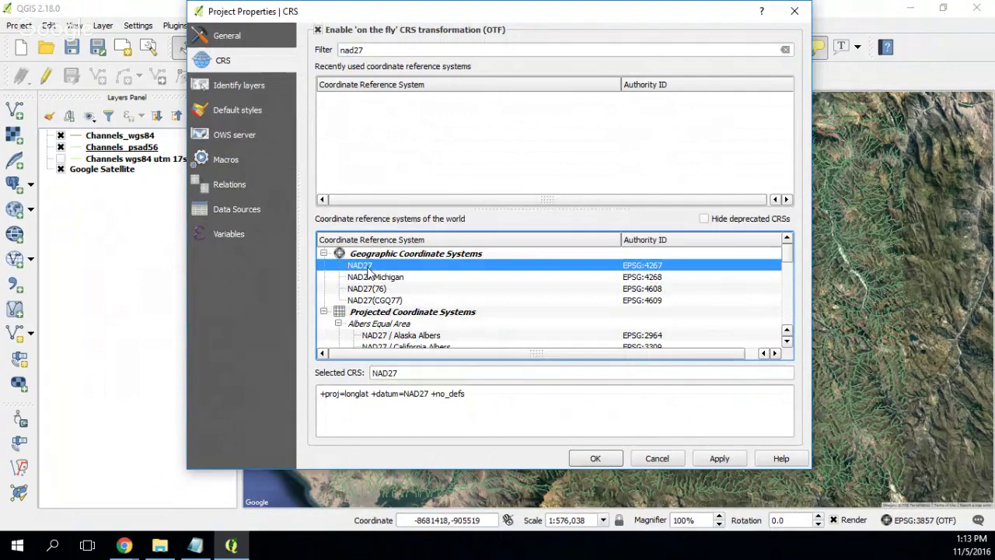
pyautogui.click(720, 459)
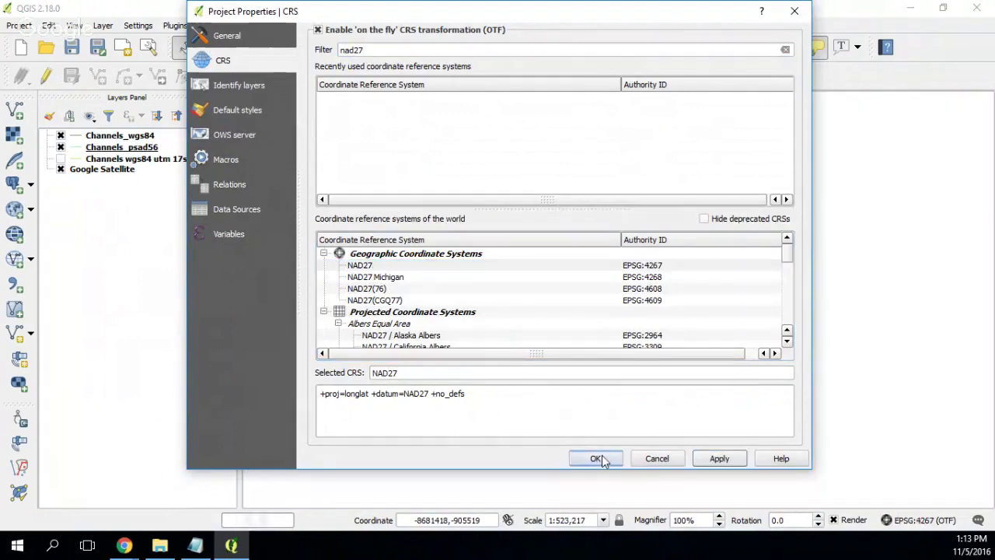
pyautogui.click(597, 459)
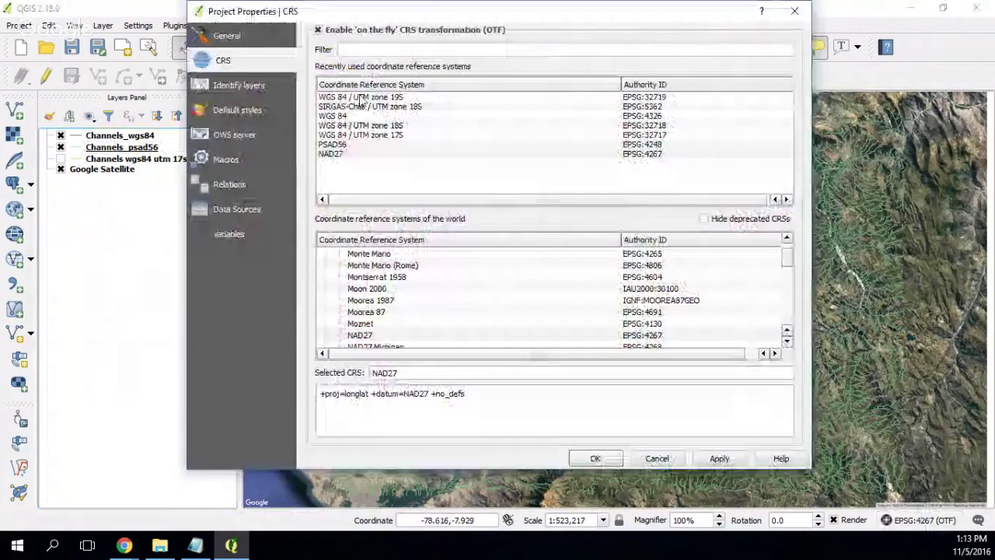
pyautogui.click(794, 11)
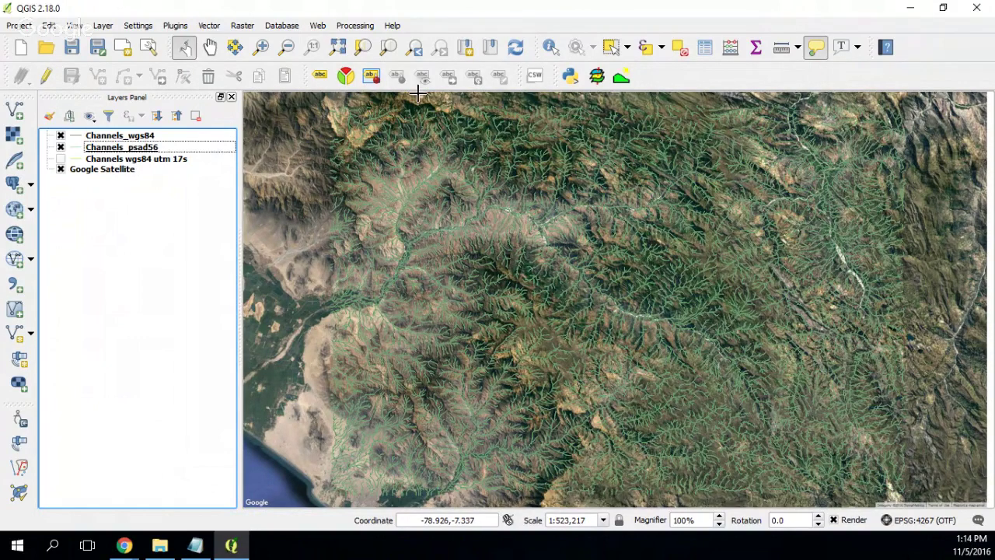
pyautogui.moveTo(799, 124)
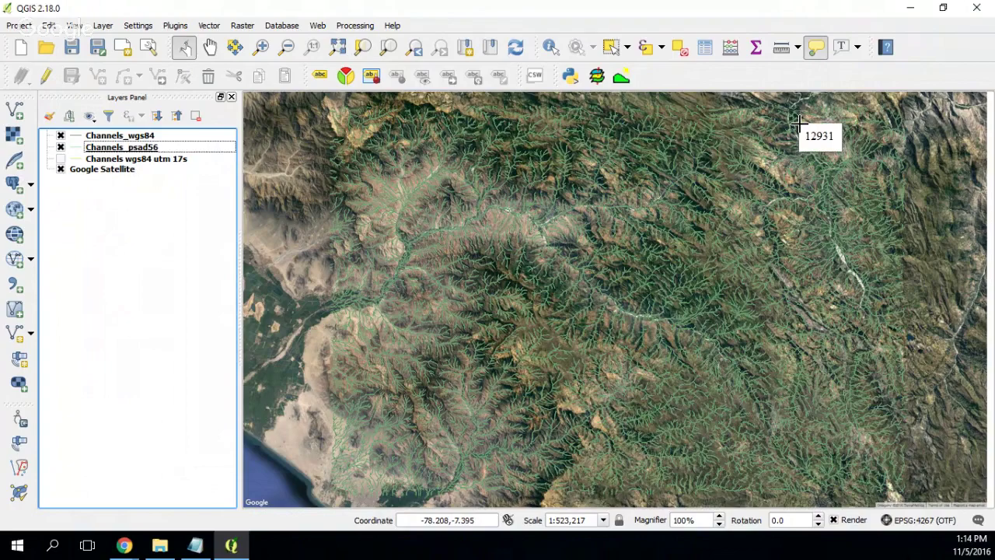